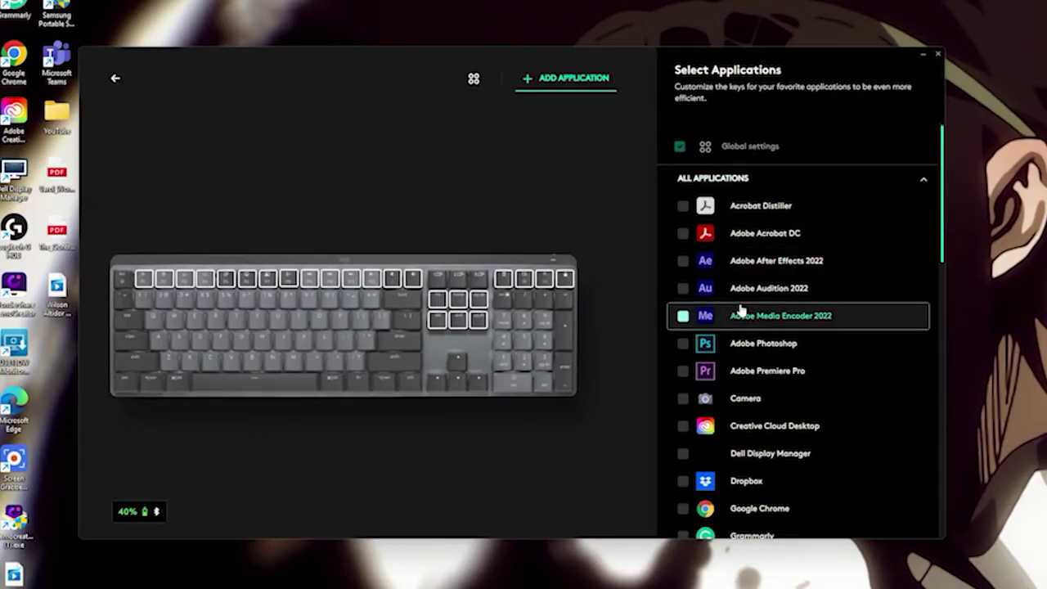
Scroll the application list down and back to bring the MX Mechanical settings into view.
scroll(743, 352, down, 5)
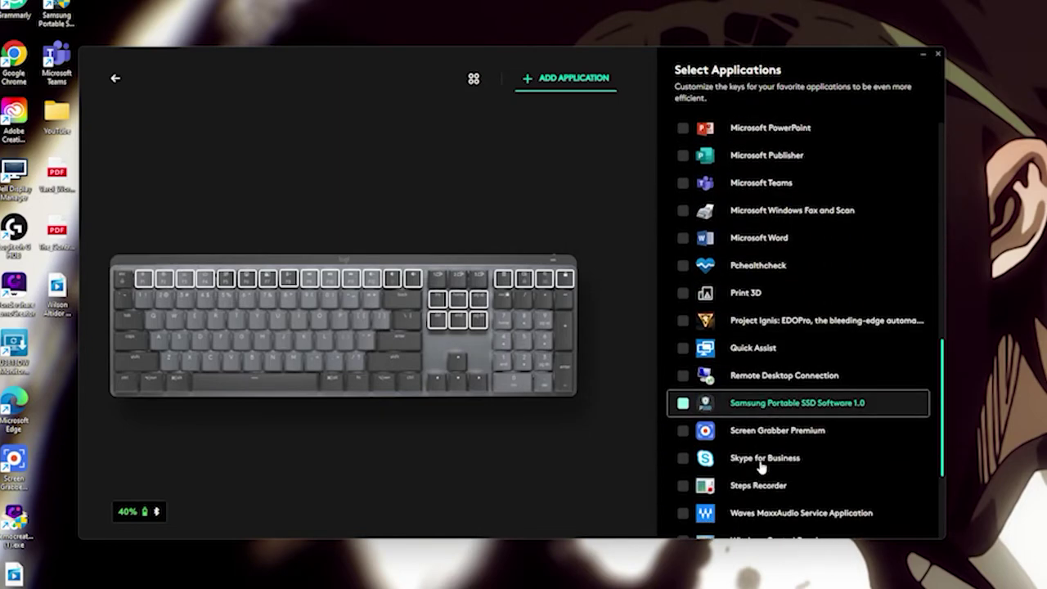
scroll(761, 466, down, 3)
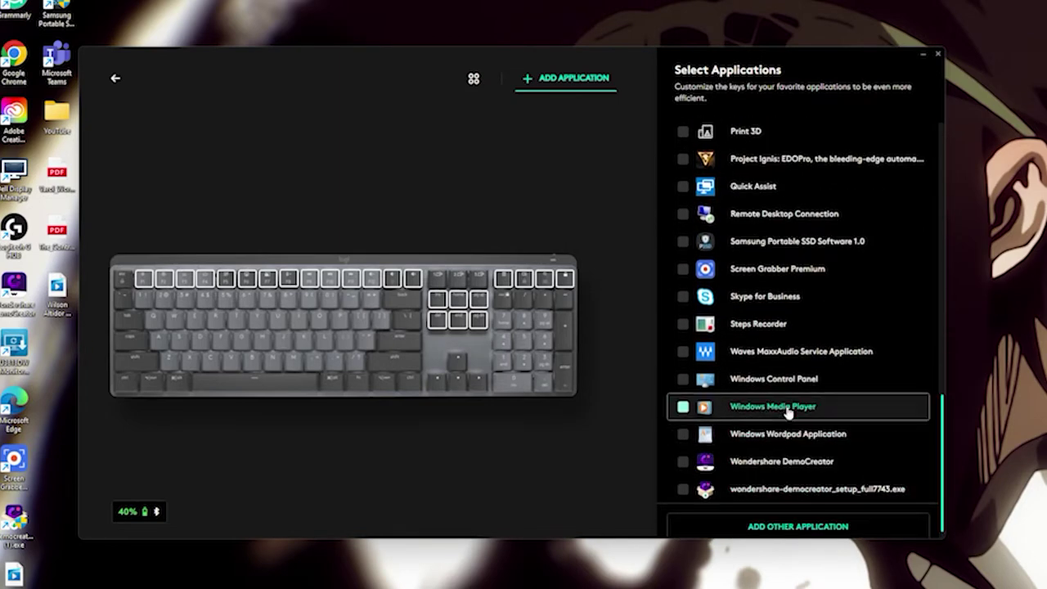
scroll(760, 408, up, 10)
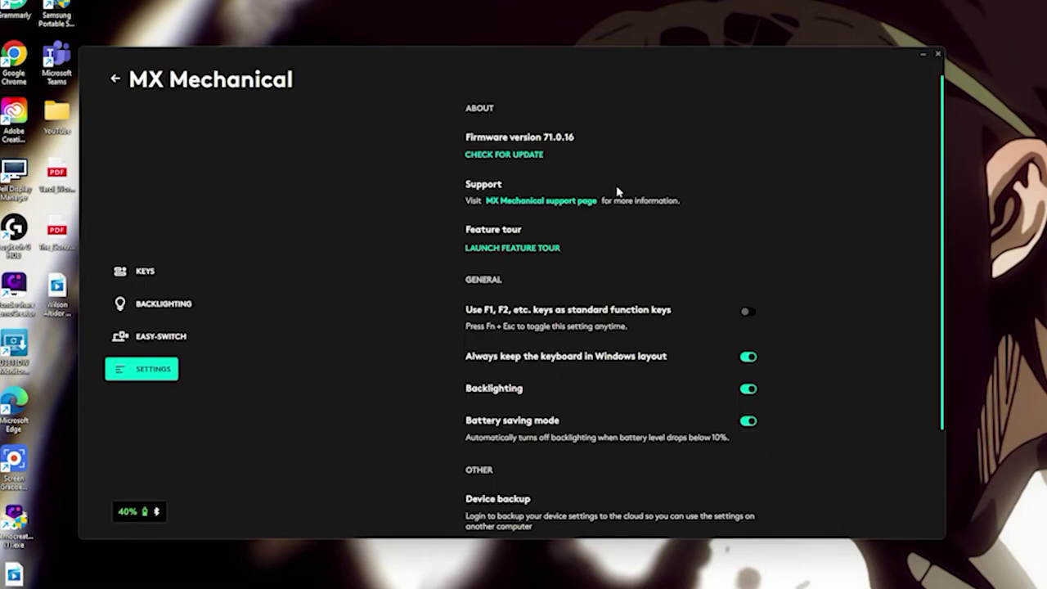
scroll(610, 197, down, 2)
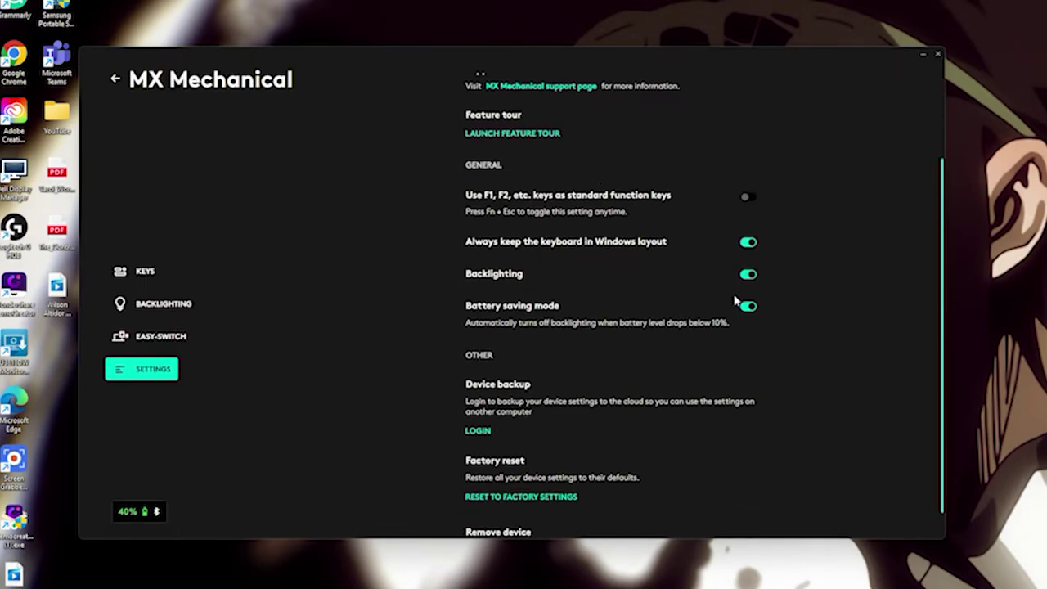
Scroll down the MX Mechanical Settings page past backlighting and battery saving options.
scroll(627, 324, down, 1)
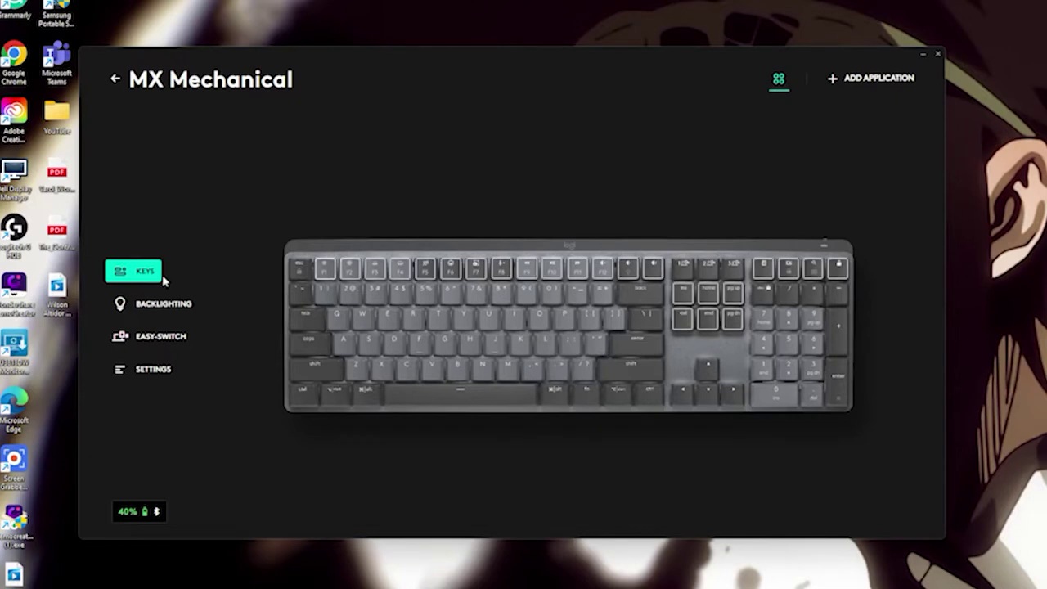
Select the F1 key on the keyboard image to show its assigned action.
click(323, 274)
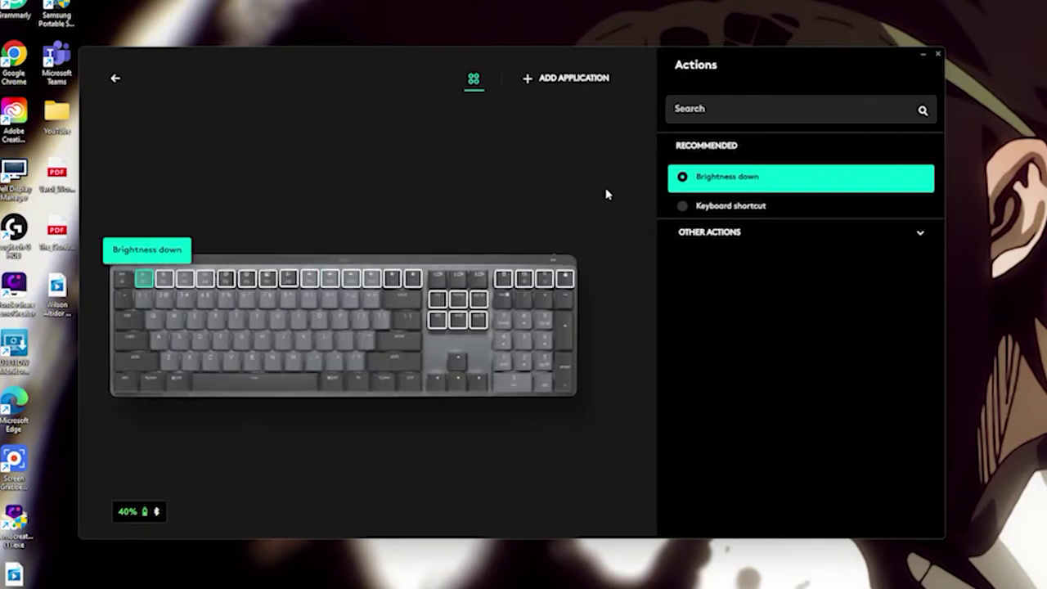